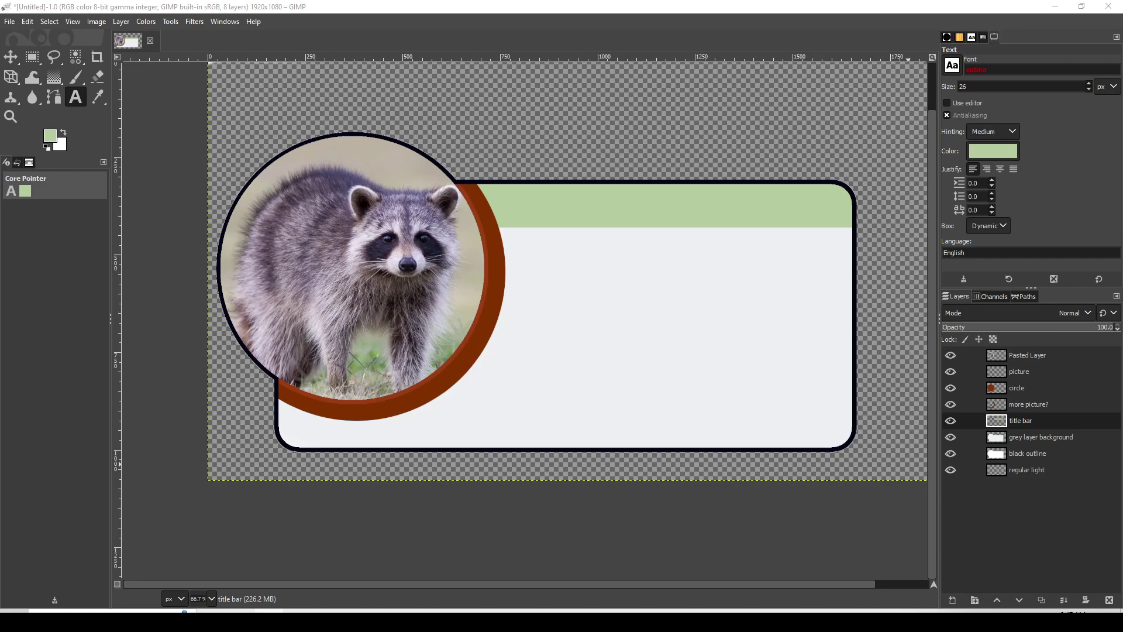
Switch to Chrome, view image samples of the Optima font, and search for "optima font download".
key(alt+Tab)
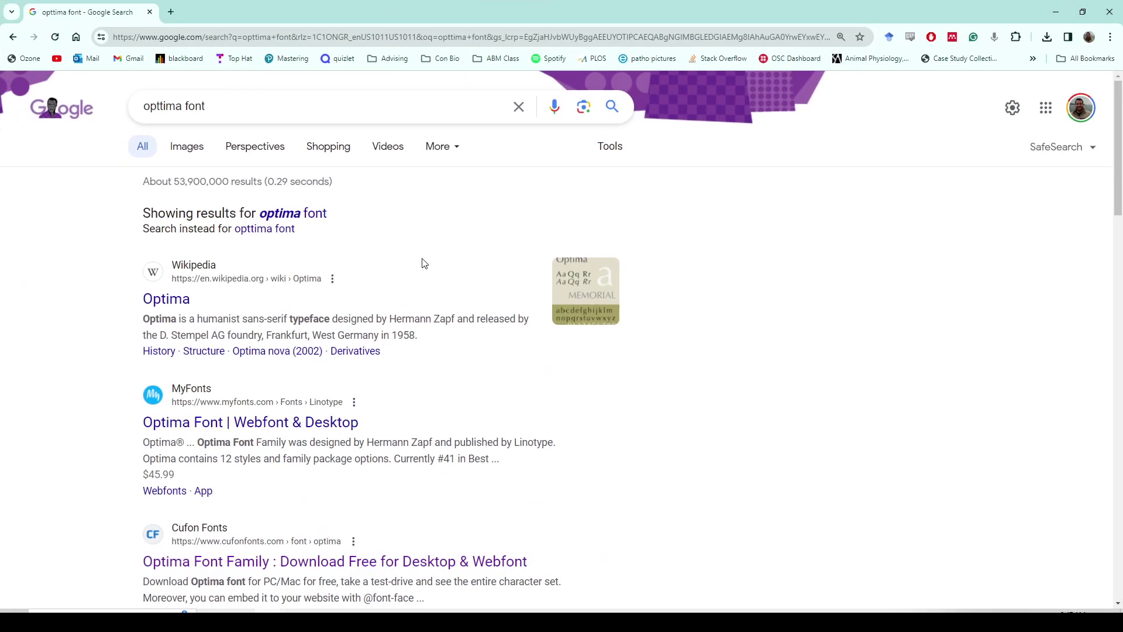
click(186, 146)
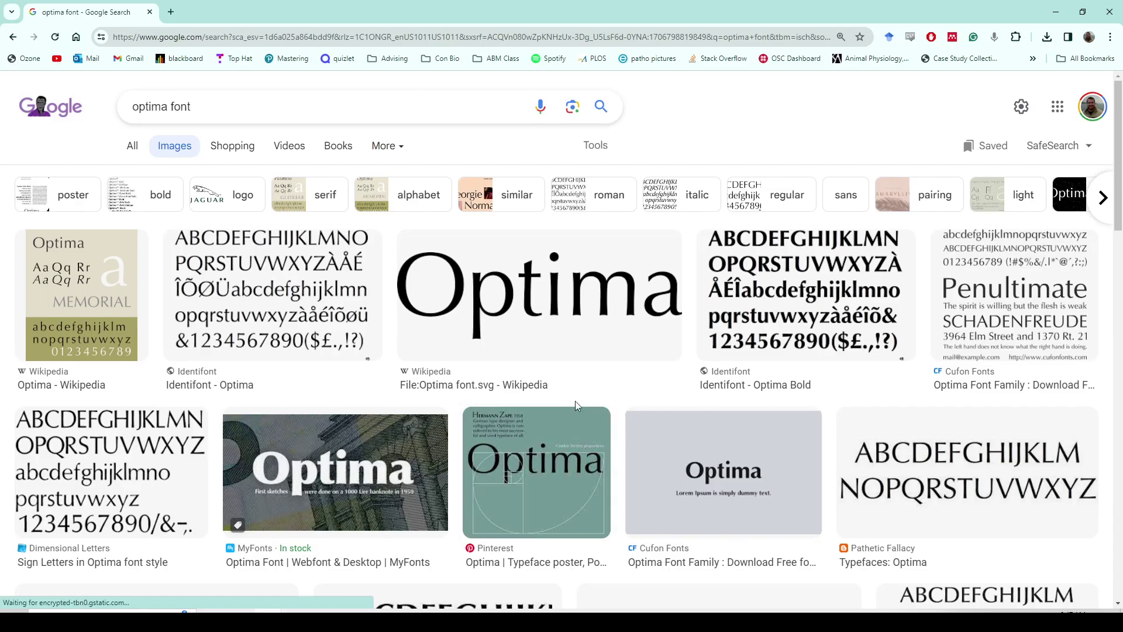
click(241, 96)
text(downloa)
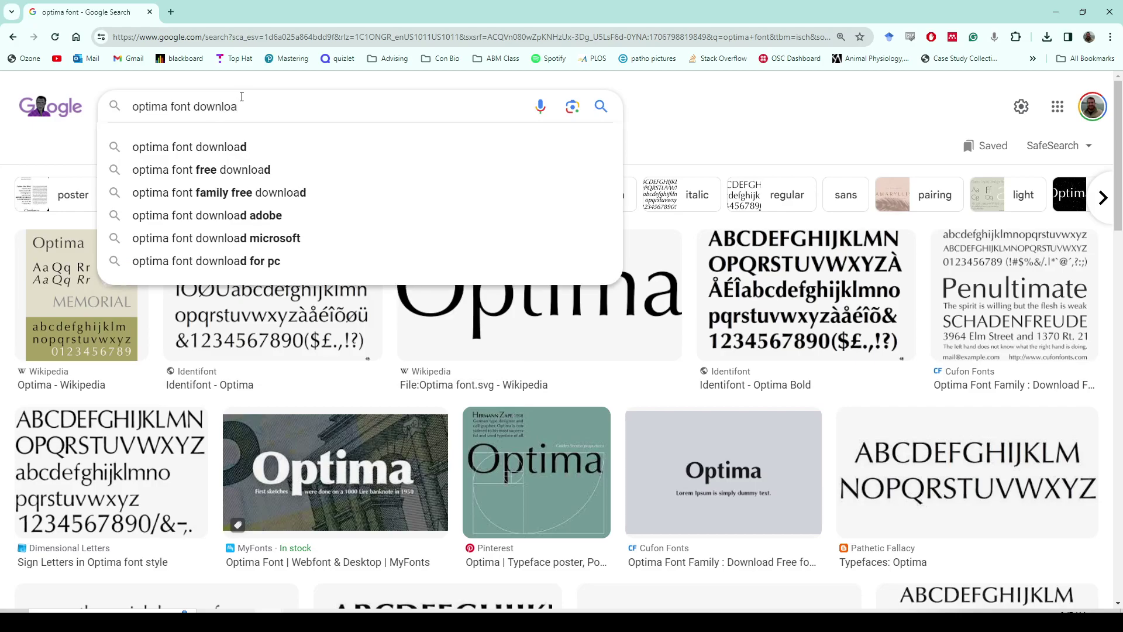
text(d)
key(Return)
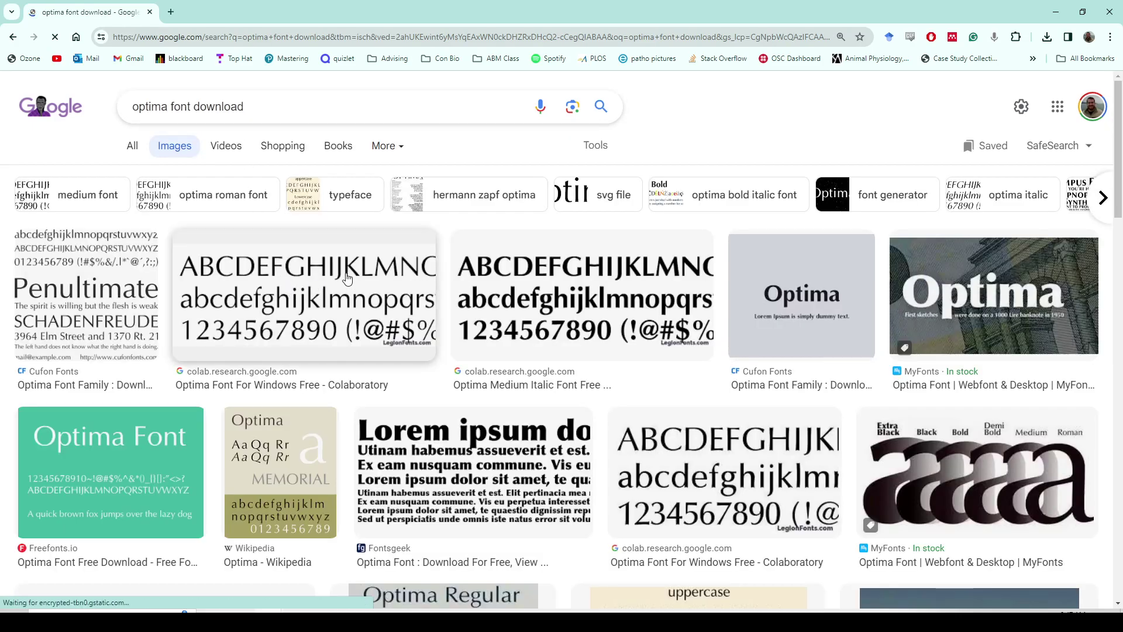
Open the Cufon Fonts page for the Optima Font Family from the web results and view its download options.
click(133, 146)
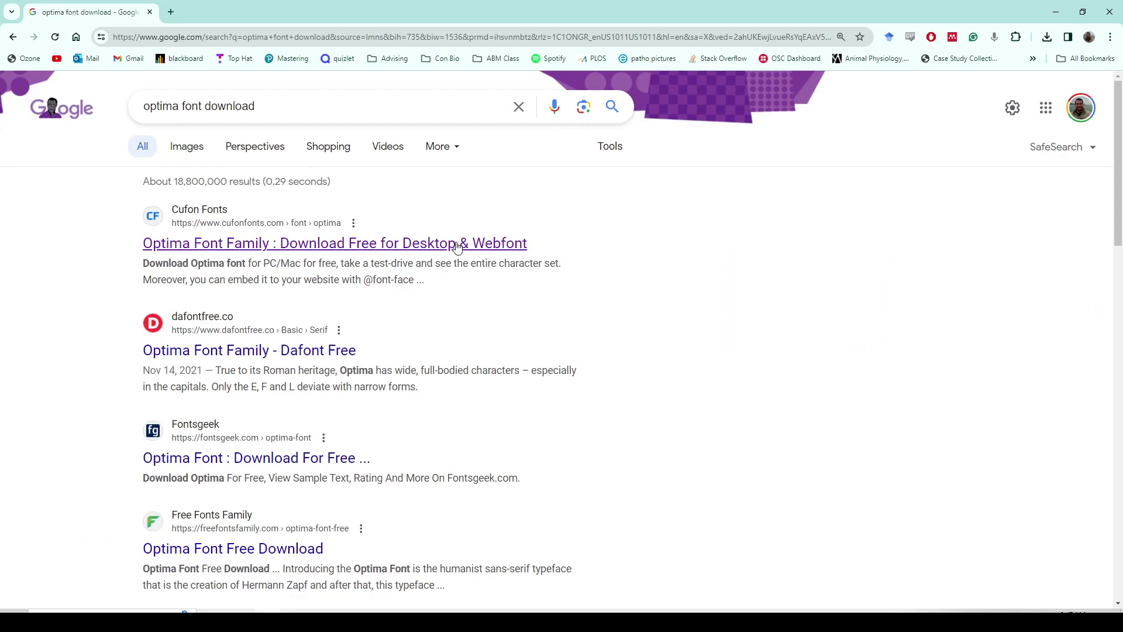
click(436, 243)
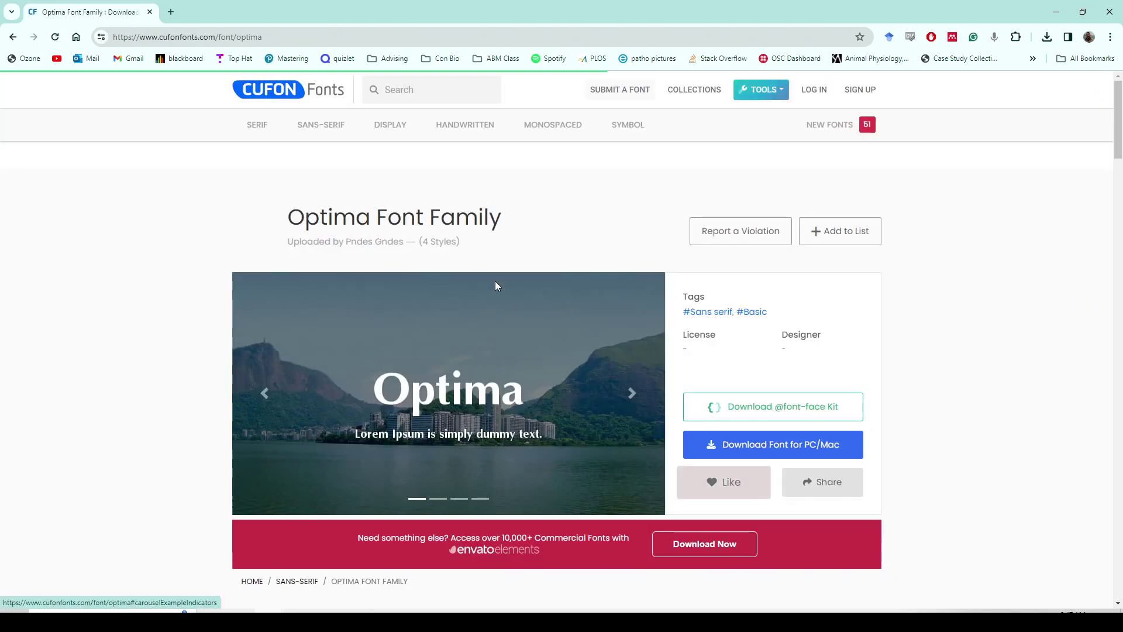
scroll(905, 379, down, 1)
scroll(905, 378, down, 3)
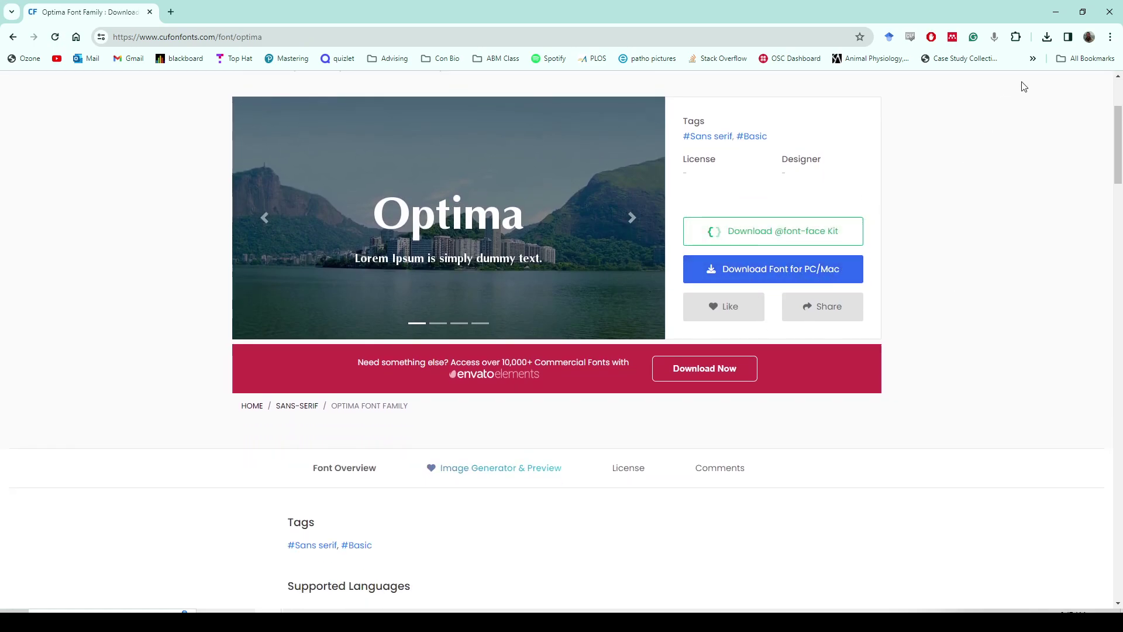
Open the downloaded optima-cufonfonts.zip archive and begin extracting all four of its font files.
click(1047, 36)
click(964, 95)
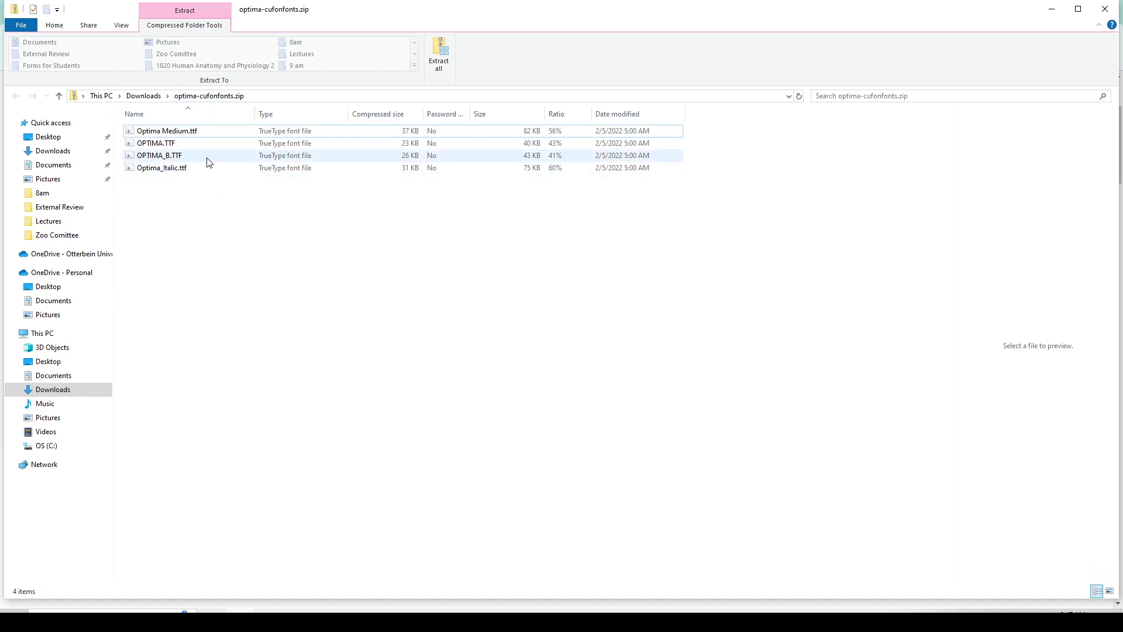
drag(342, 237, 157, 120)
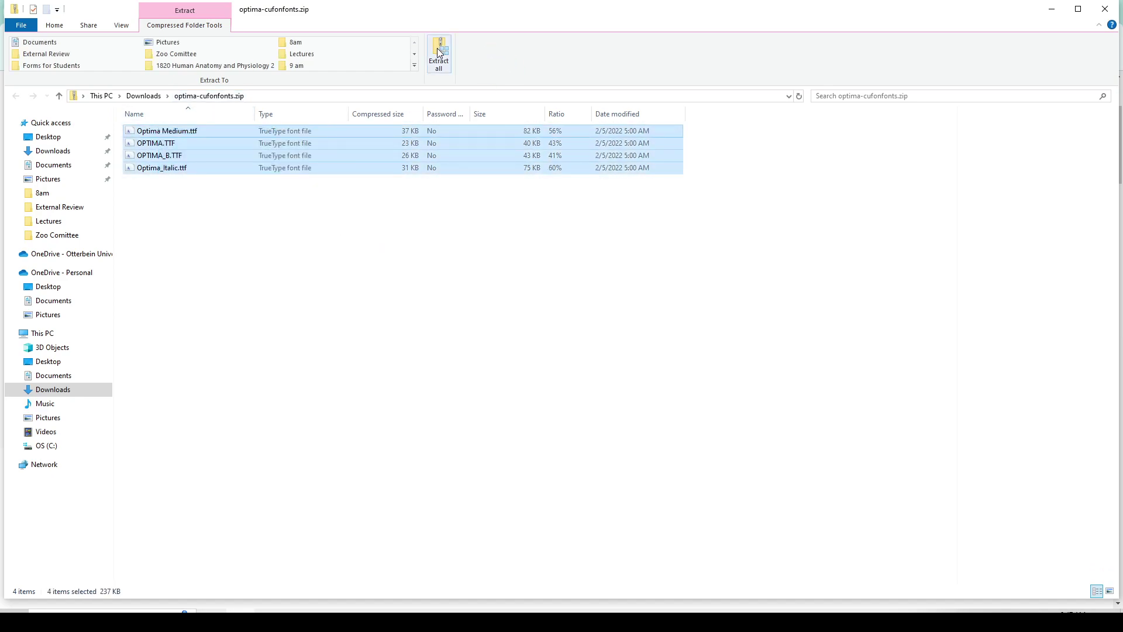
click(440, 53)
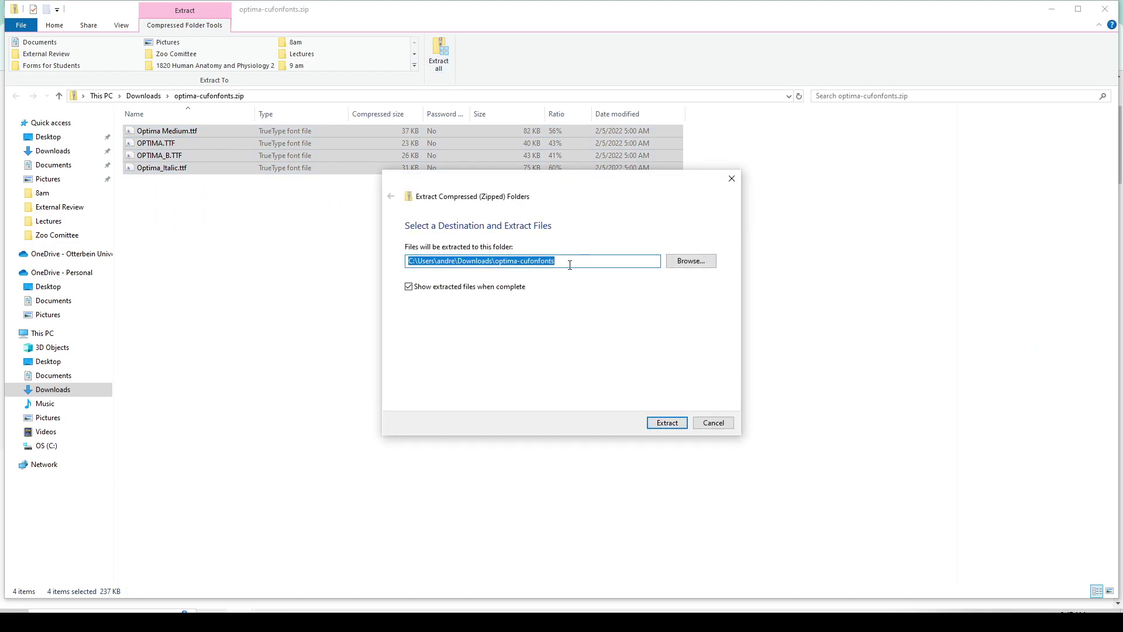
Extract the archive into a new Desktop folder named "optima font".
click(702, 261)
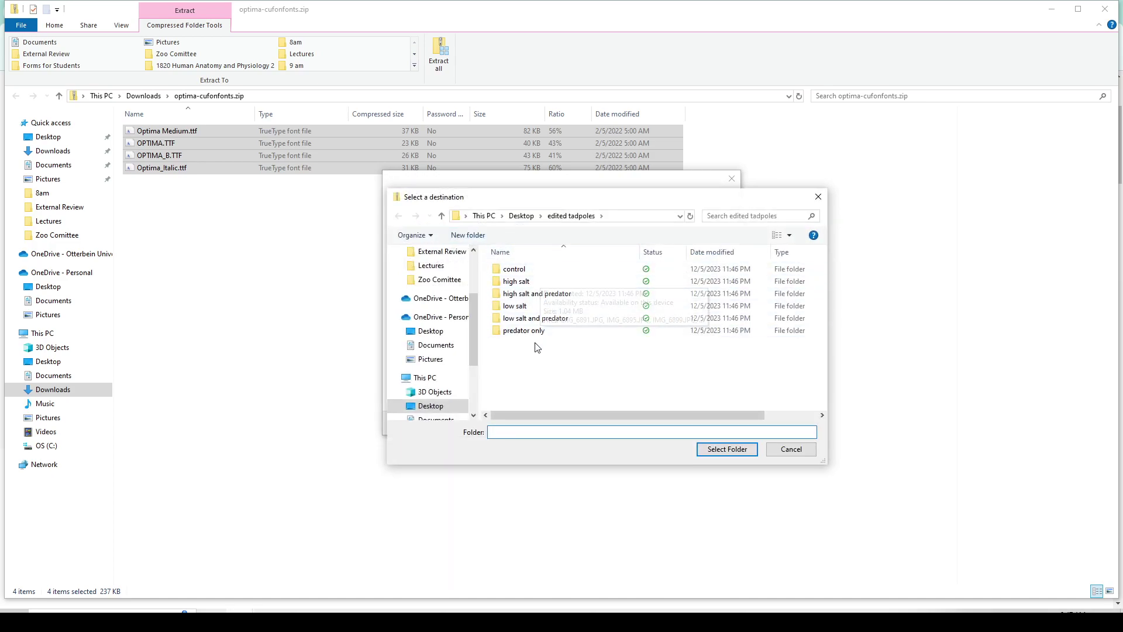
scroll(422, 292, up, 3)
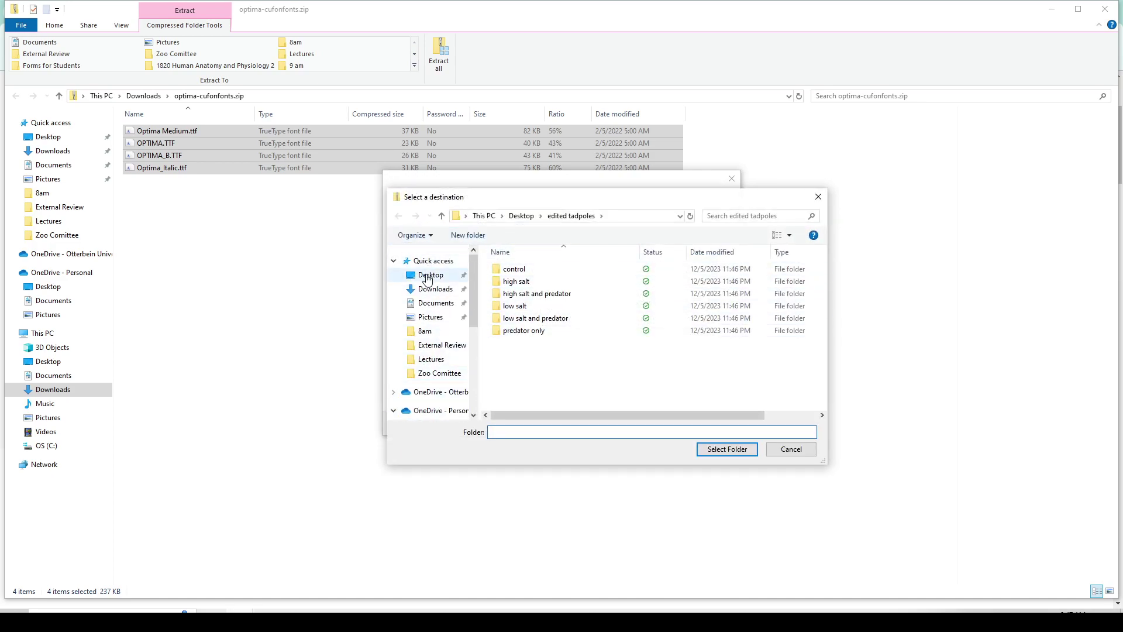
click(431, 275)
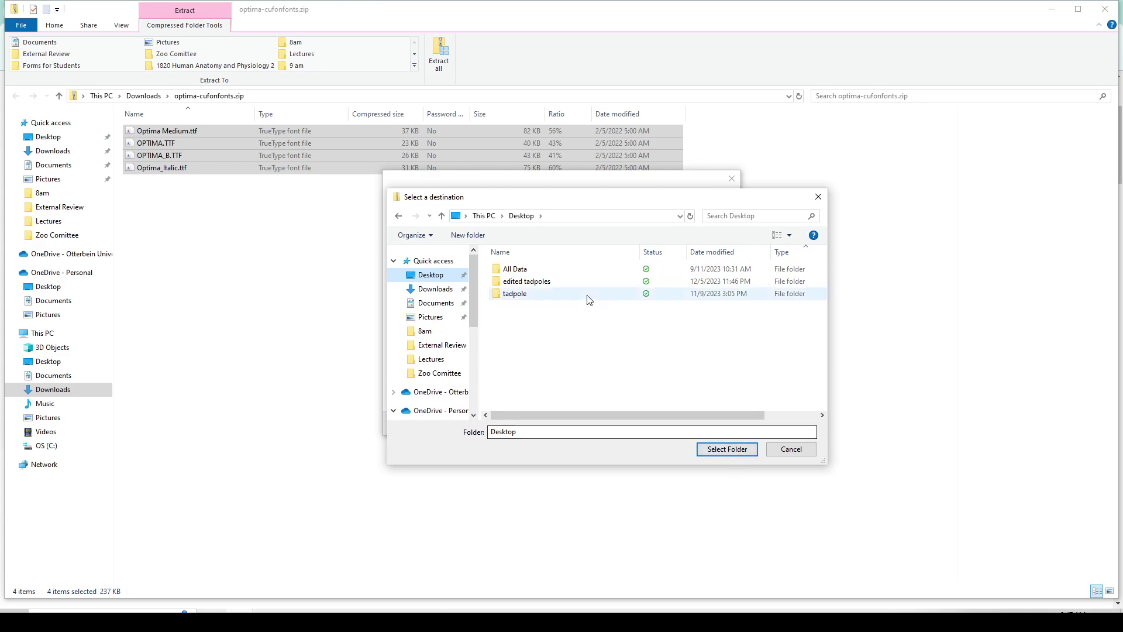
click(468, 235)
text(optima font)
key(Return)
click(725, 450)
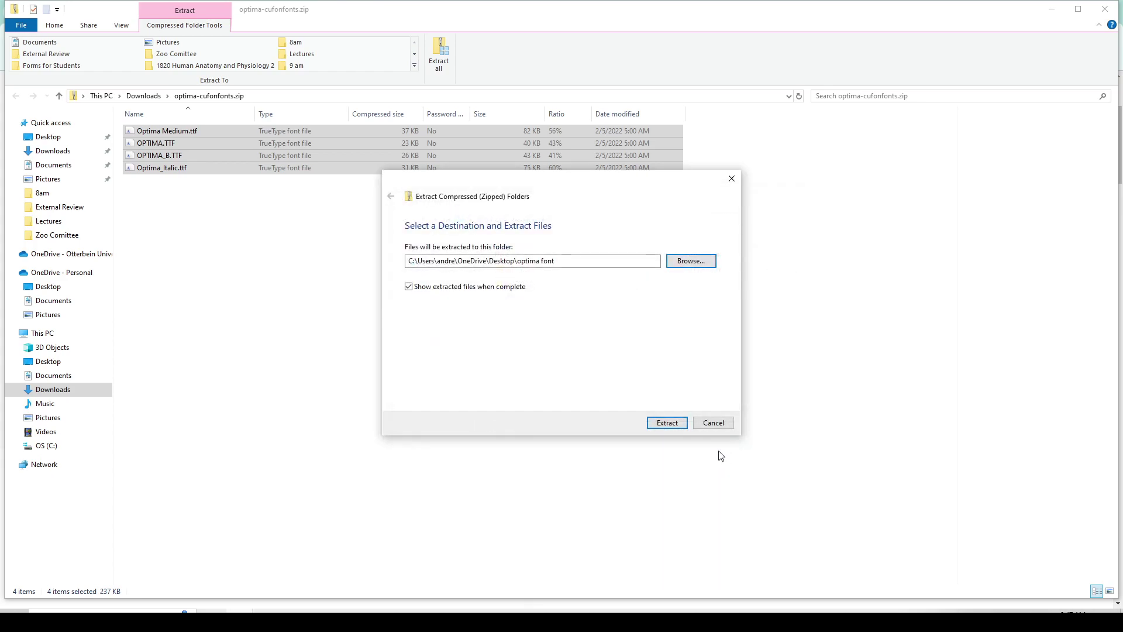
click(673, 422)
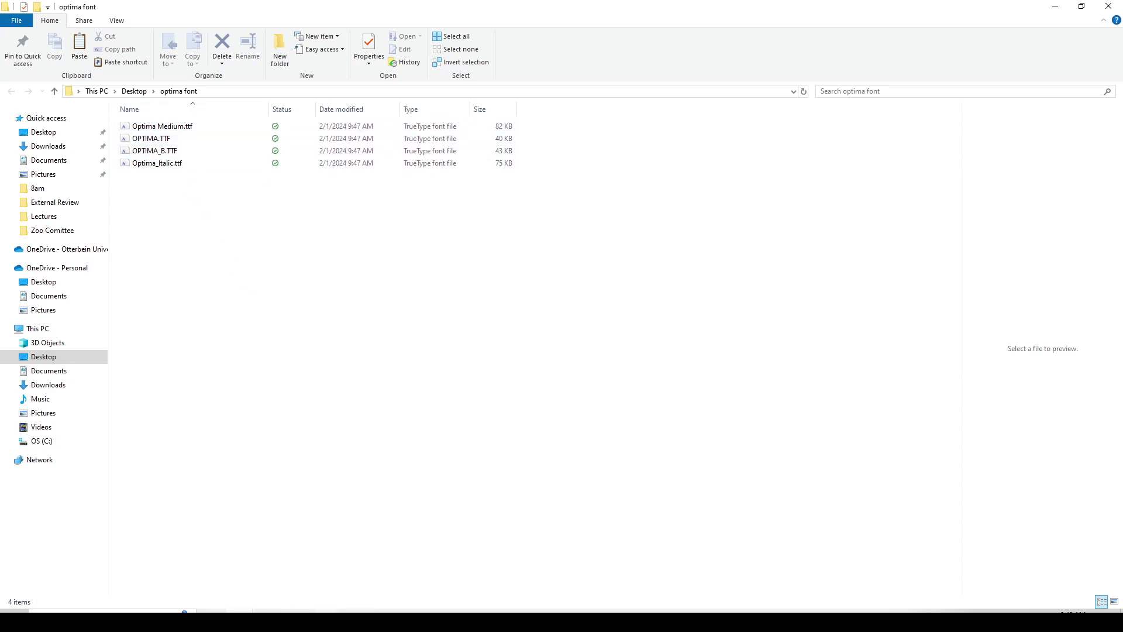
Open the Fonts page of Windows Settings.
click(127, 610)
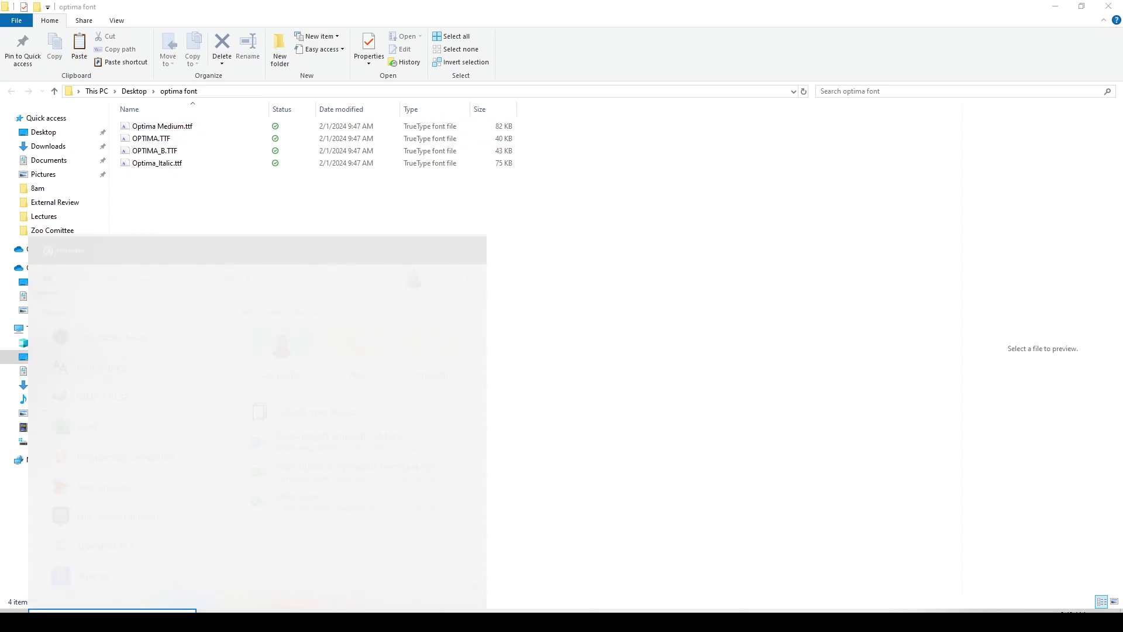
text(fo)
key(Return)
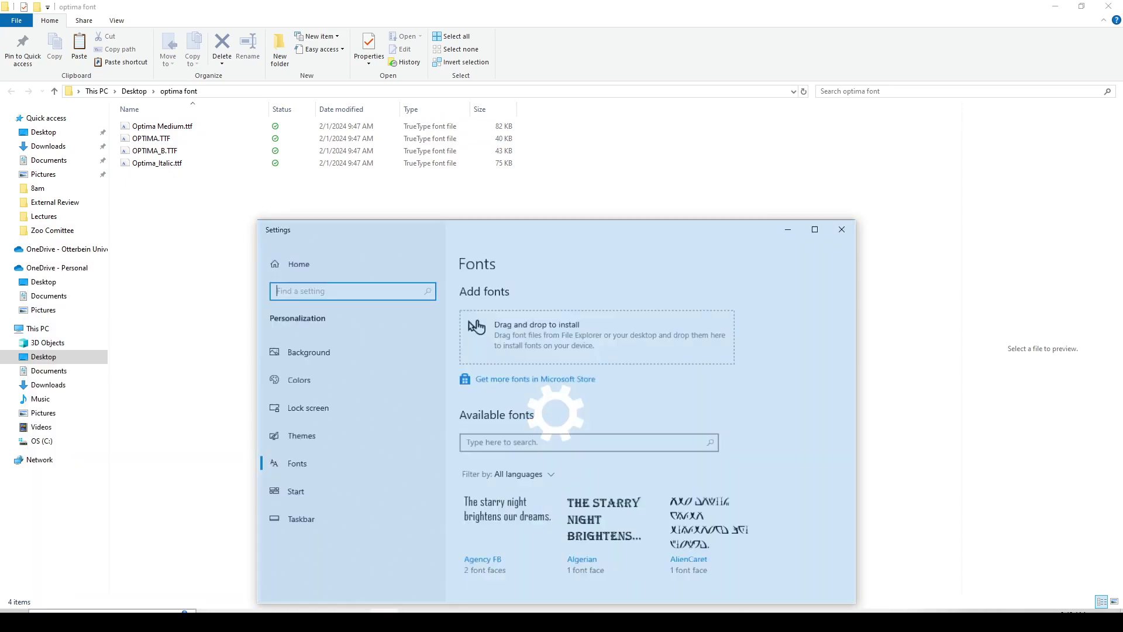
Arrange Fonts settings and the optima font folder side by side, and install all four Optima font files.
drag(608, 244, 839, 101)
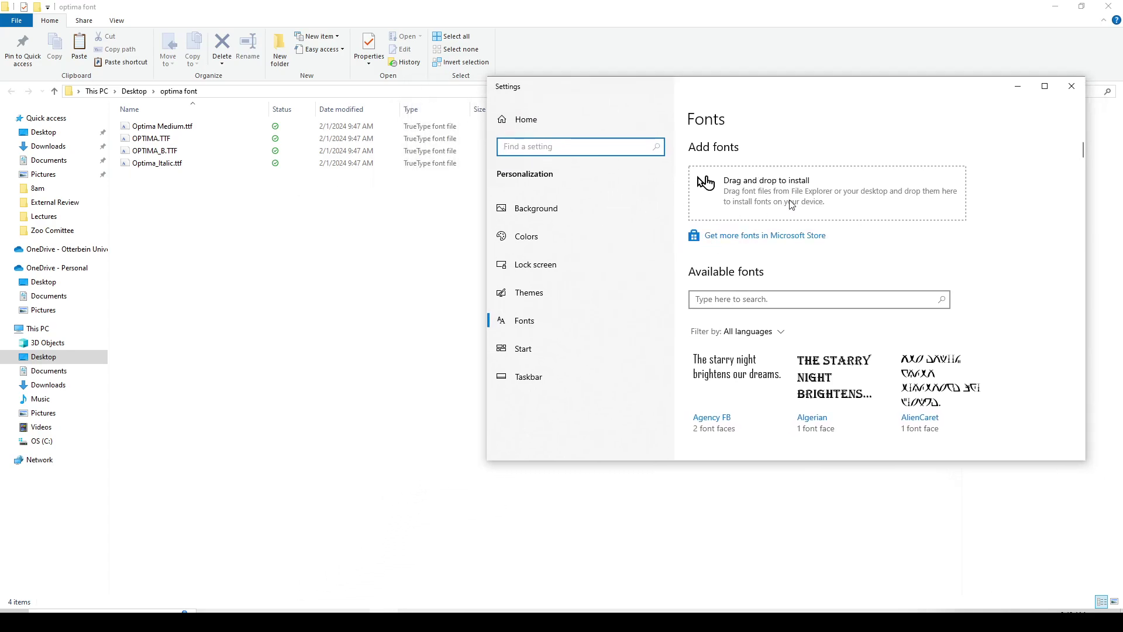
click(802, 12)
drag(802, 12, 0, 146)
click(780, 126)
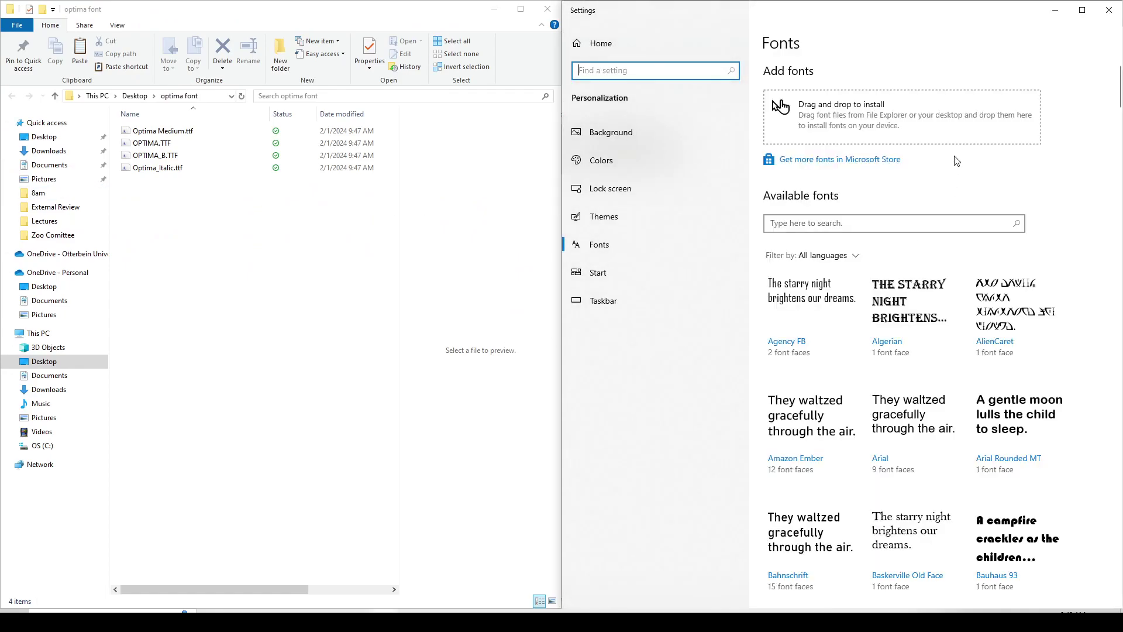
drag(278, 240, 174, 147)
drag(829, 238, 964, 129)
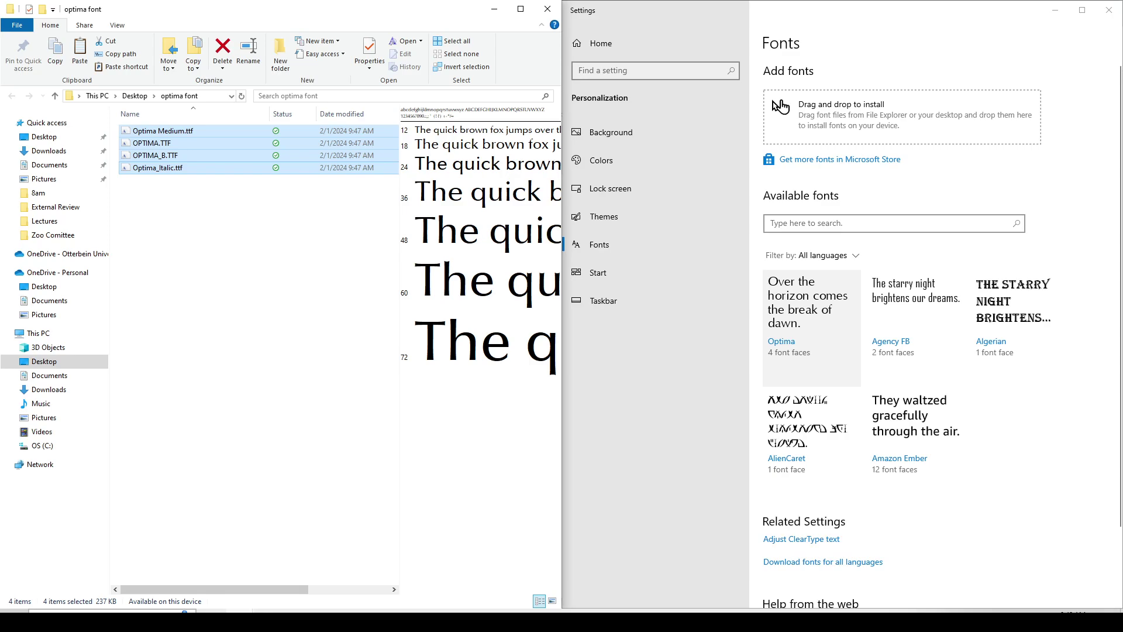
Switch to Word, create a blank document, and write "Hey there this is a raccoon".
key(super)
text(w)
key(Return)
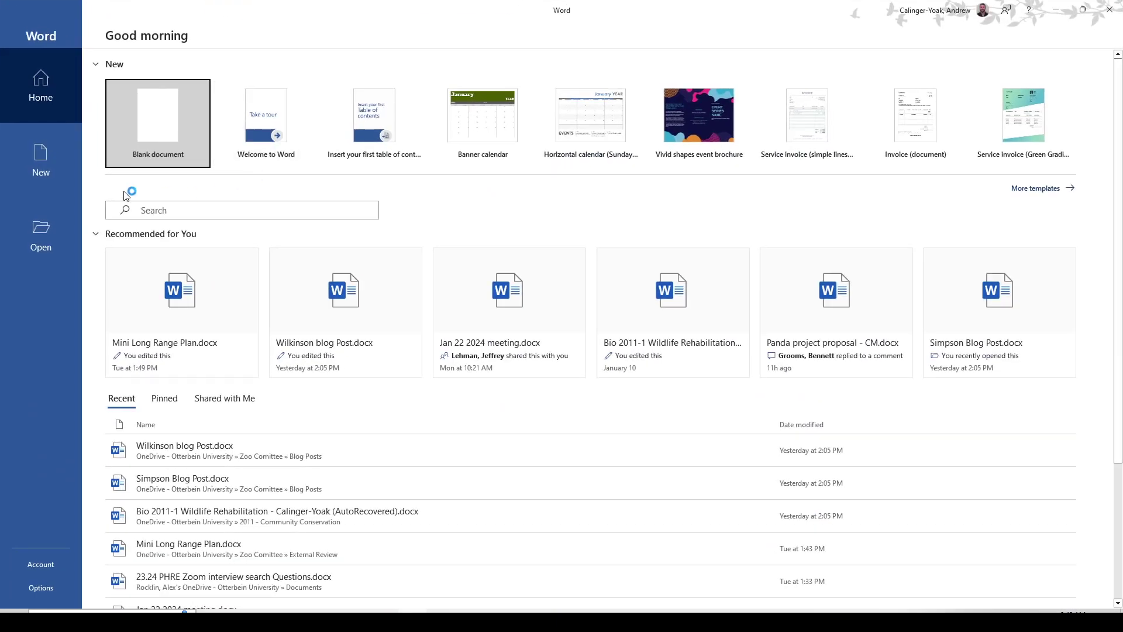
click(148, 123)
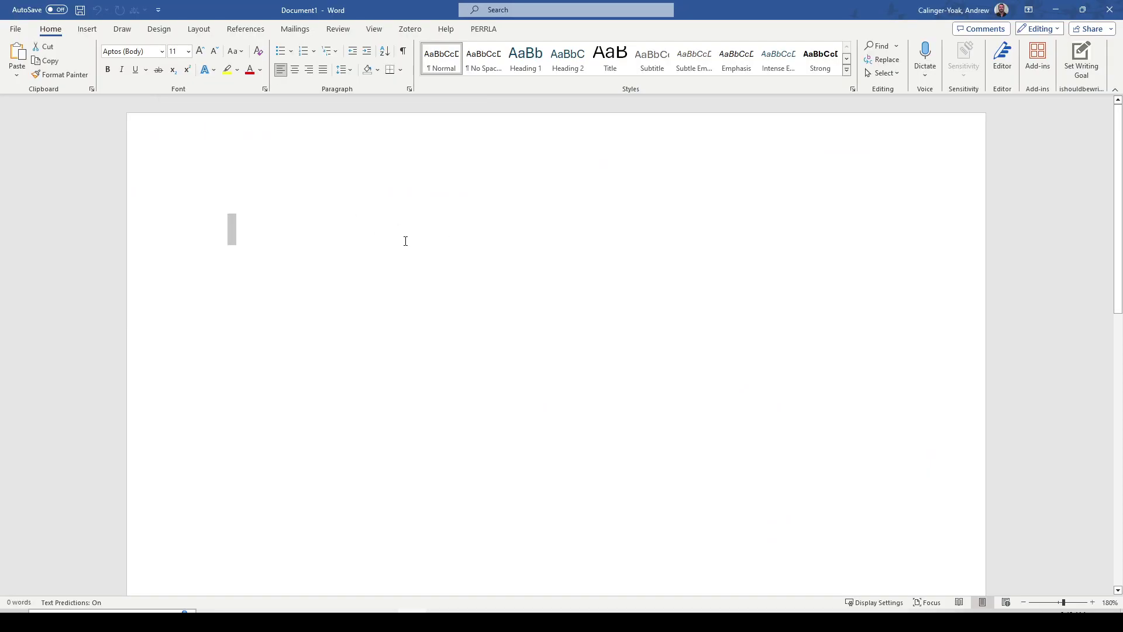
text(Hey the)
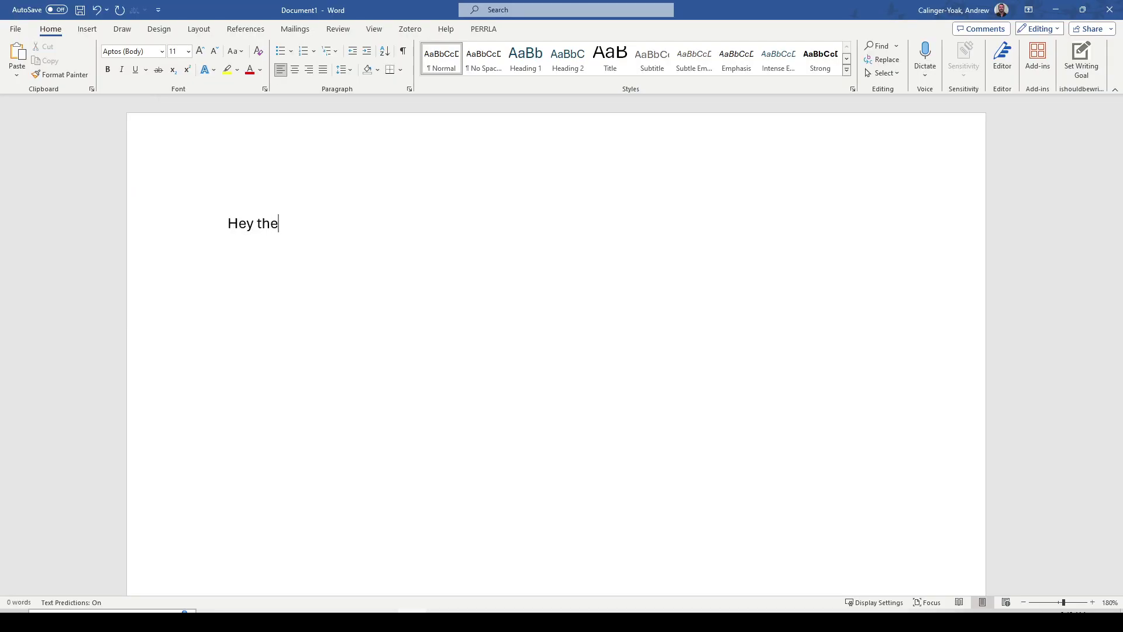
text(re this is a raccoon)
Set the font of the raccoon sentence to Optima by entering the font name.
click(148, 54)
text(Optima)
key(Return)
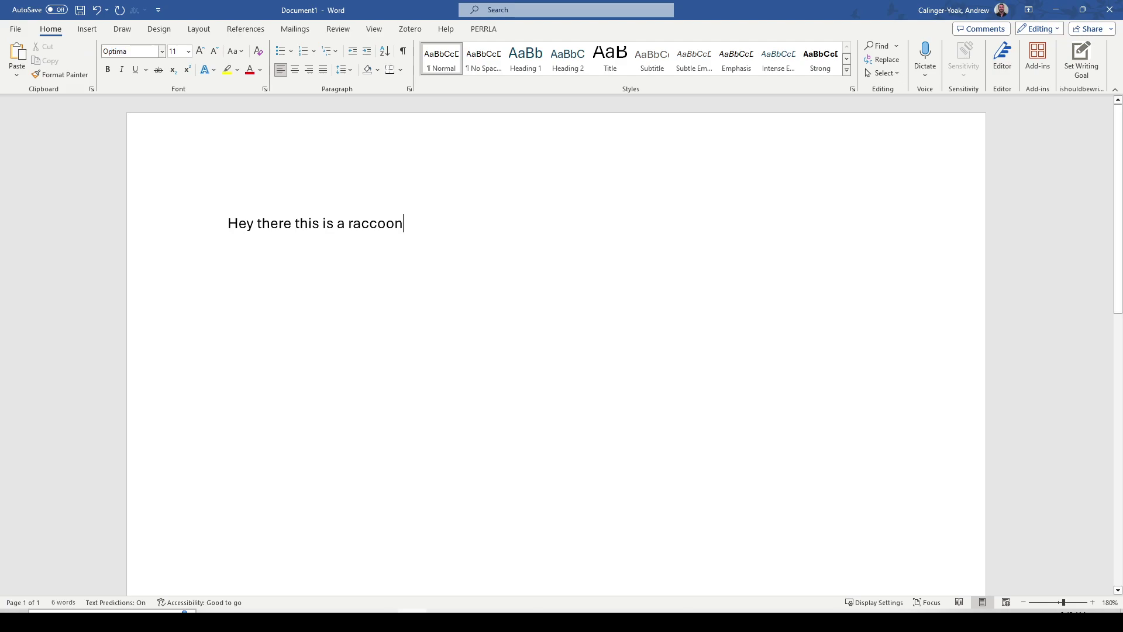
triple_click(389, 225)
click(434, 188)
text(Otp)
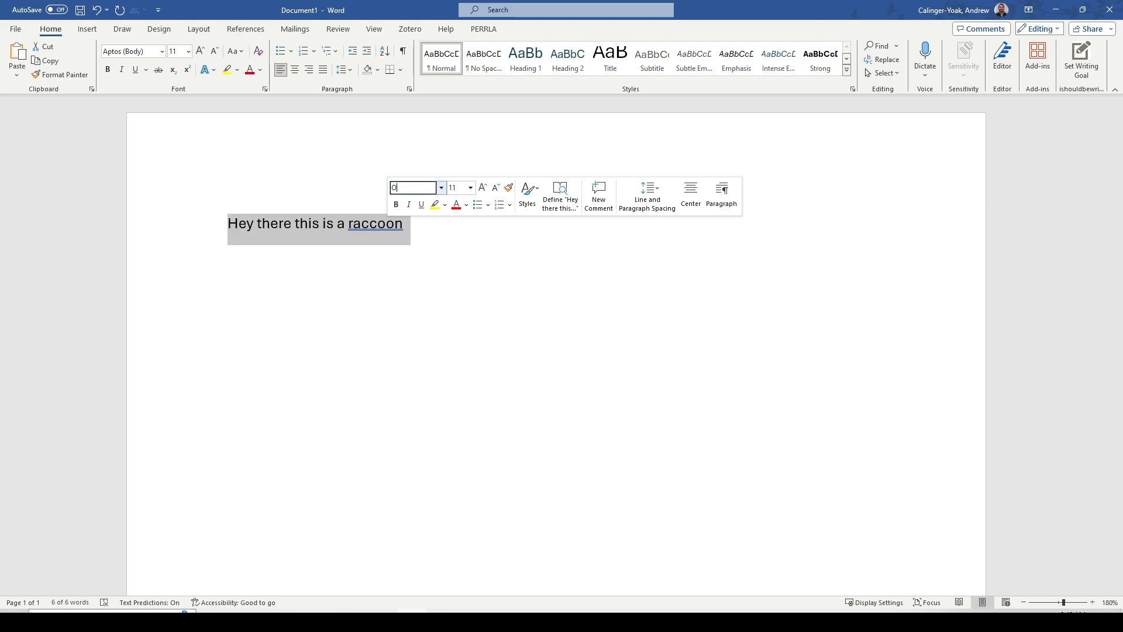
key(Return)
click(570, 372)
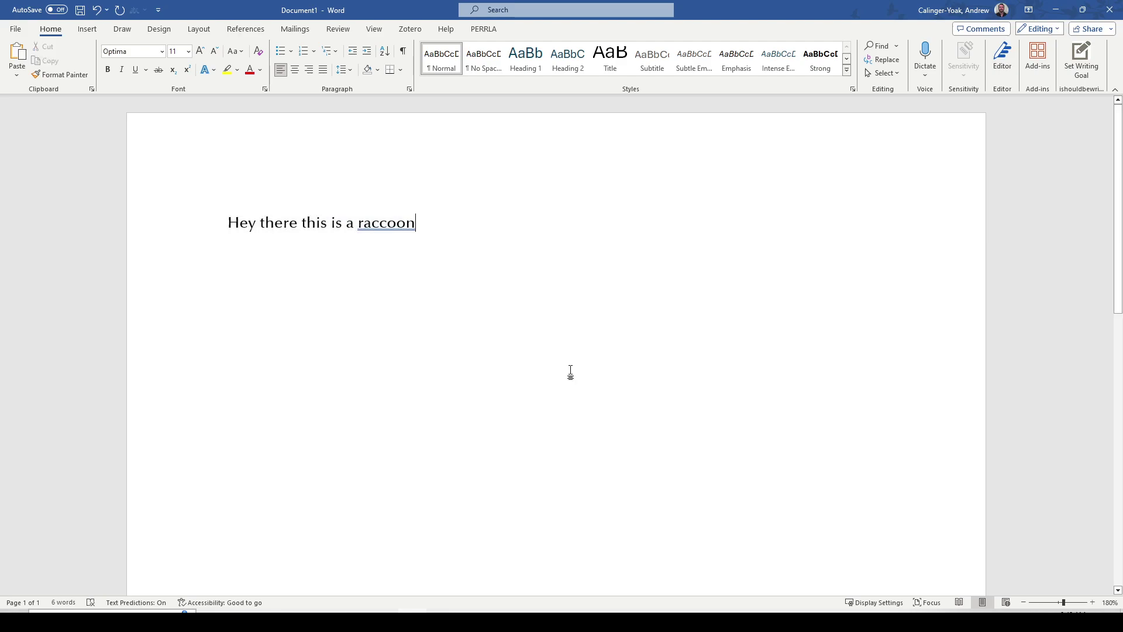
Select the whole sentence, find Optima in the list of installed fonts, and apply it.
drag(448, 235, 92, 230)
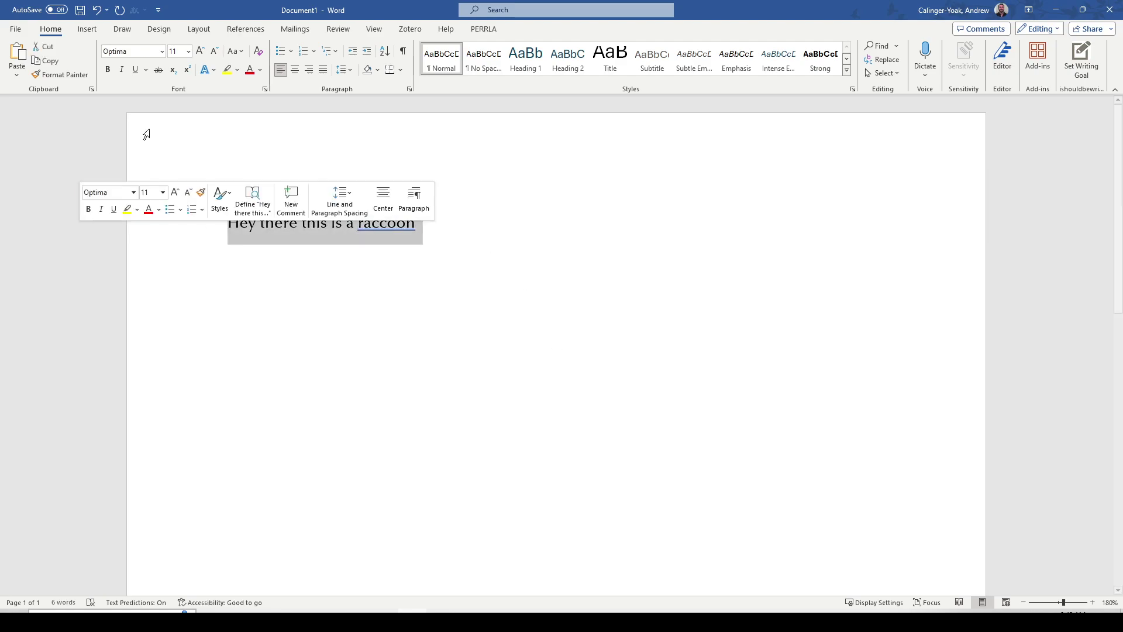
click(162, 52)
scroll(207, 334, down, 20)
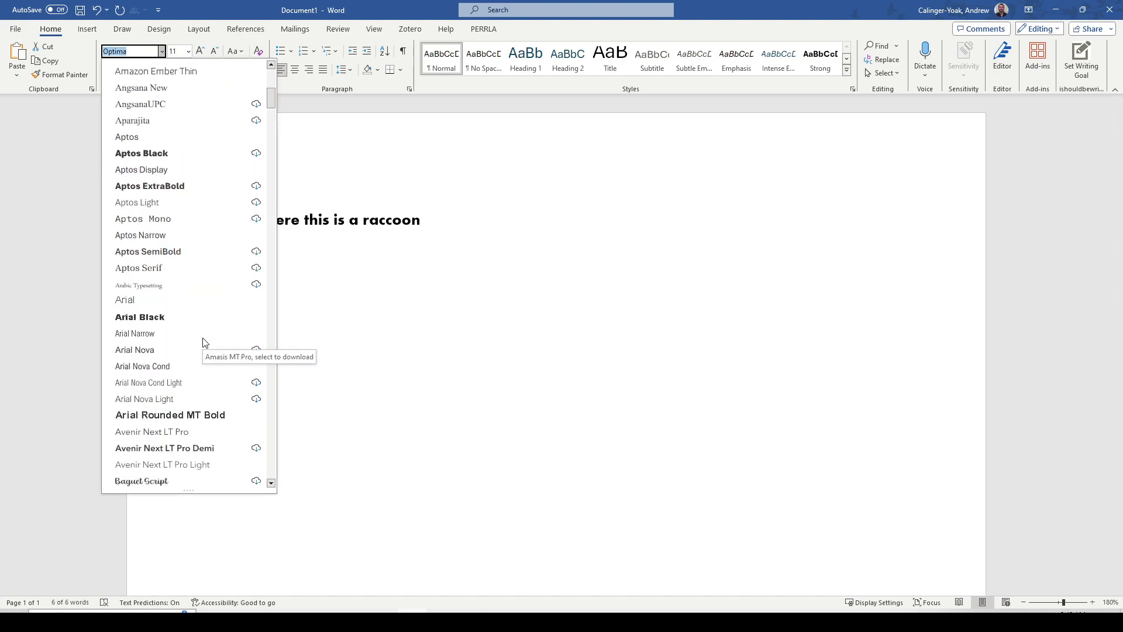
scroll(207, 332, down, 20)
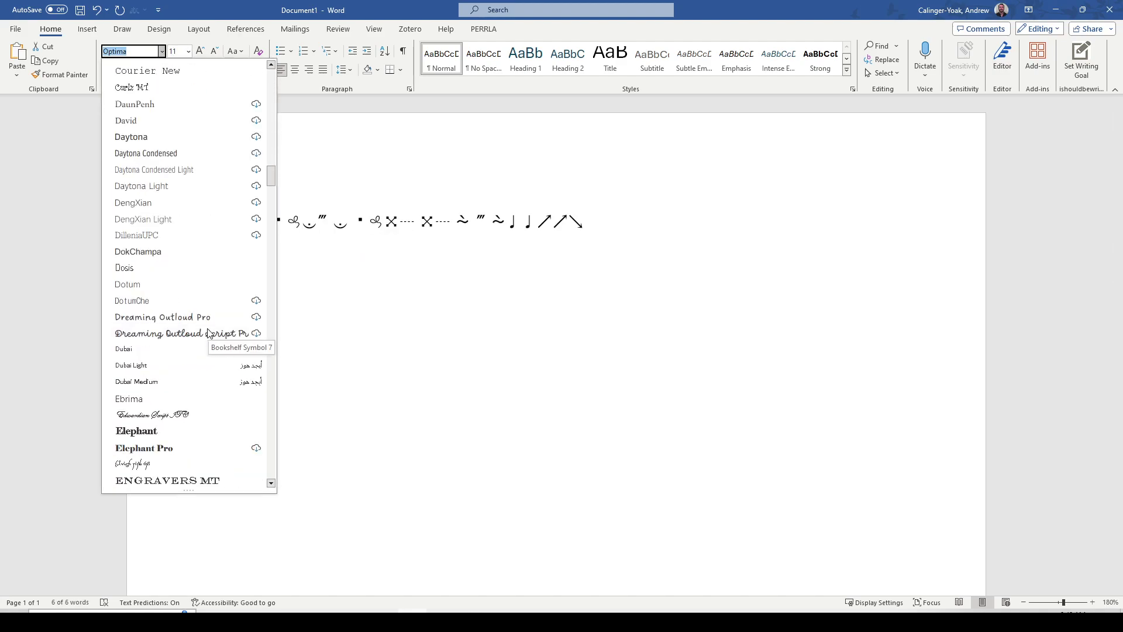
scroll(227, 291, down, 20)
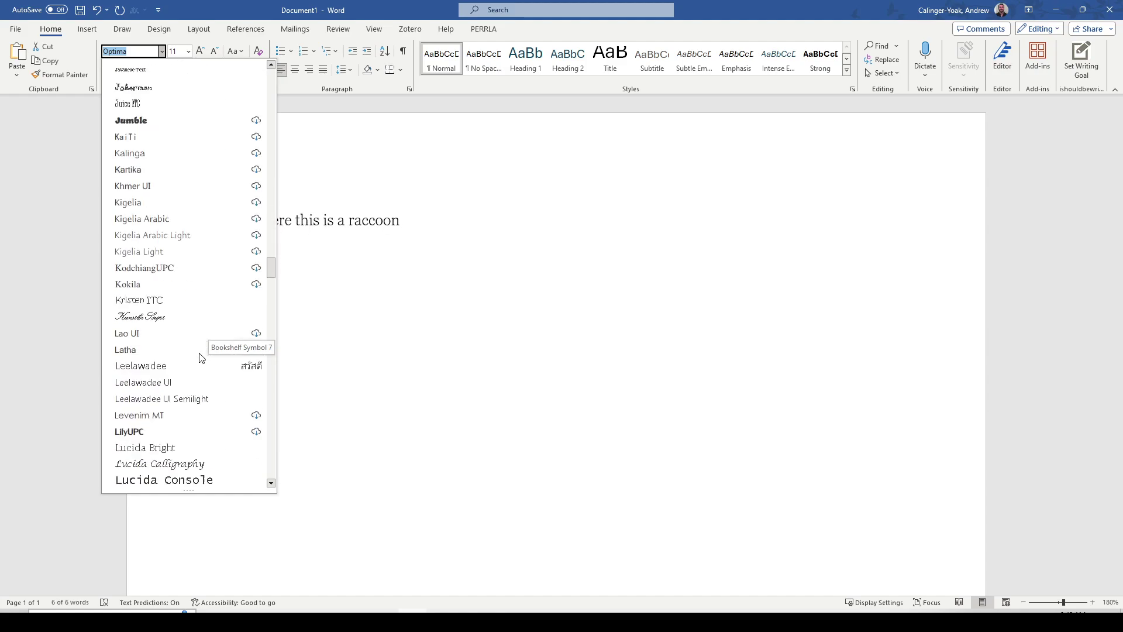
scroll(204, 345, down, 20)
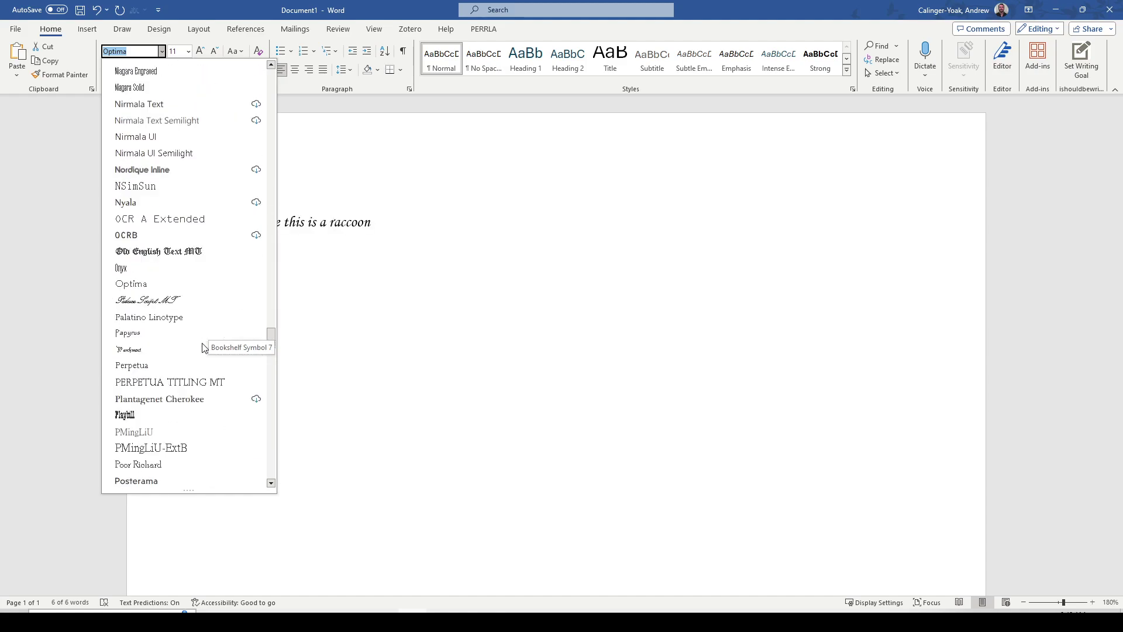
scroll(204, 342, up, 2)
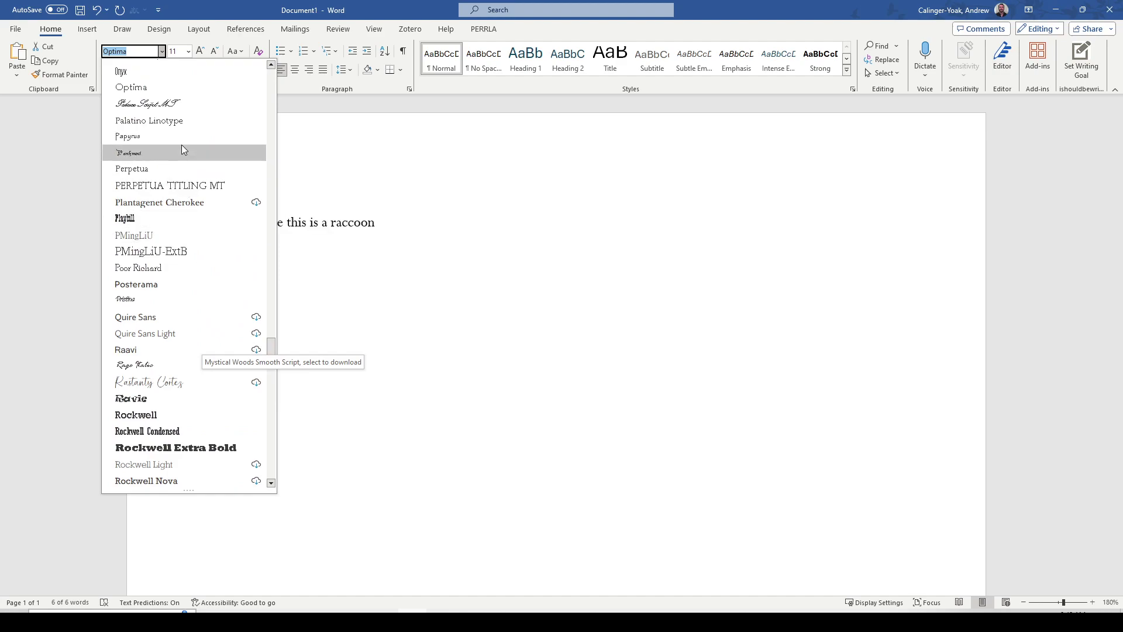
click(145, 87)
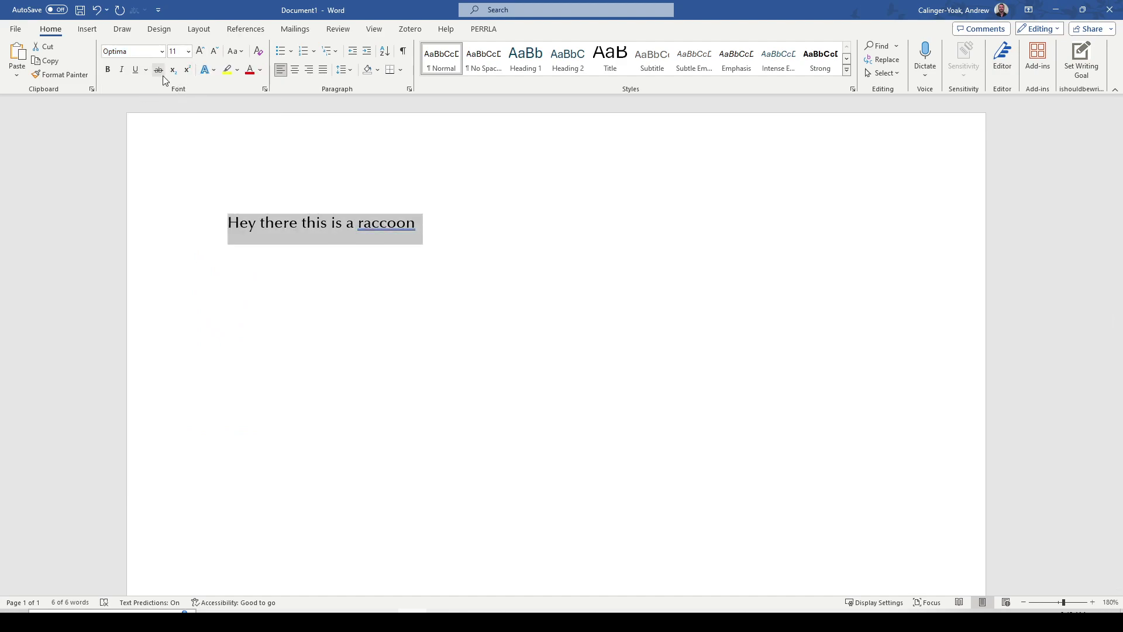
Format the selected sentence as bold, italic, and underlined.
click(113, 71)
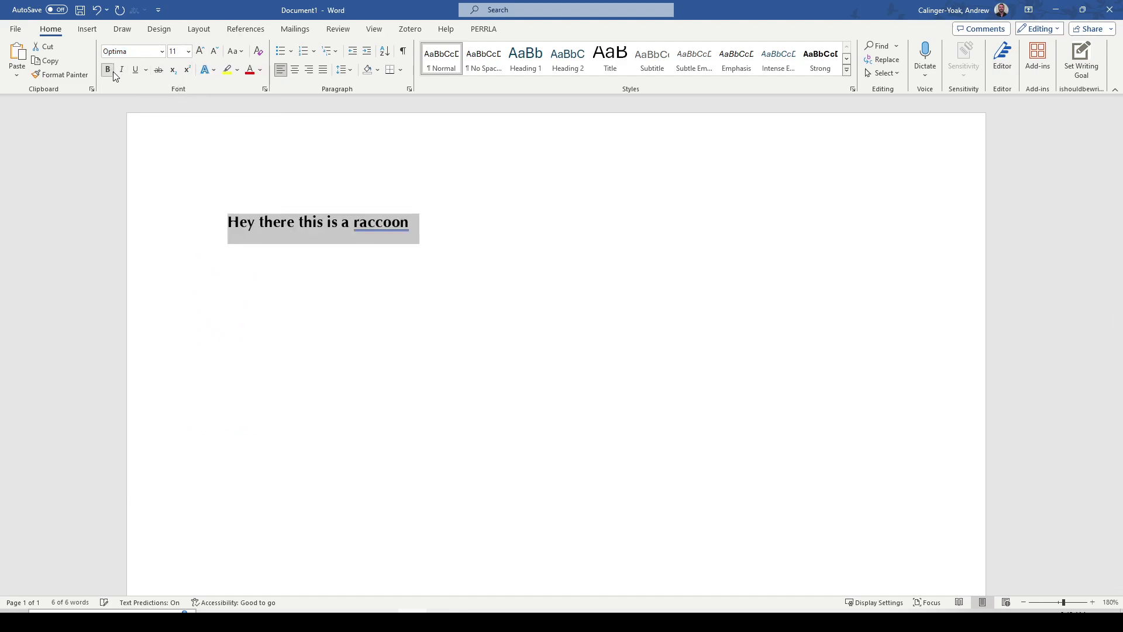
click(124, 70)
click(140, 69)
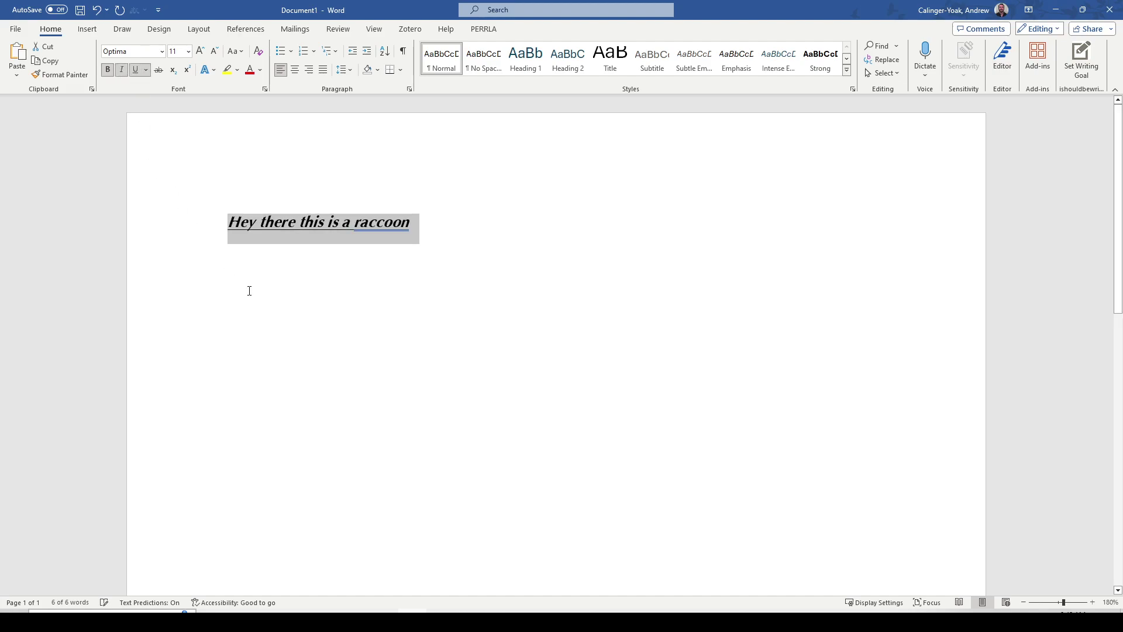
Reselect the raccoon sentence and enlarge its font size to 26.
click(263, 253)
click(125, 227)
click(201, 52)
click(200, 52)
click(201, 51)
click(201, 52)
click(201, 52)
click(201, 51)
click(200, 51)
click(201, 51)
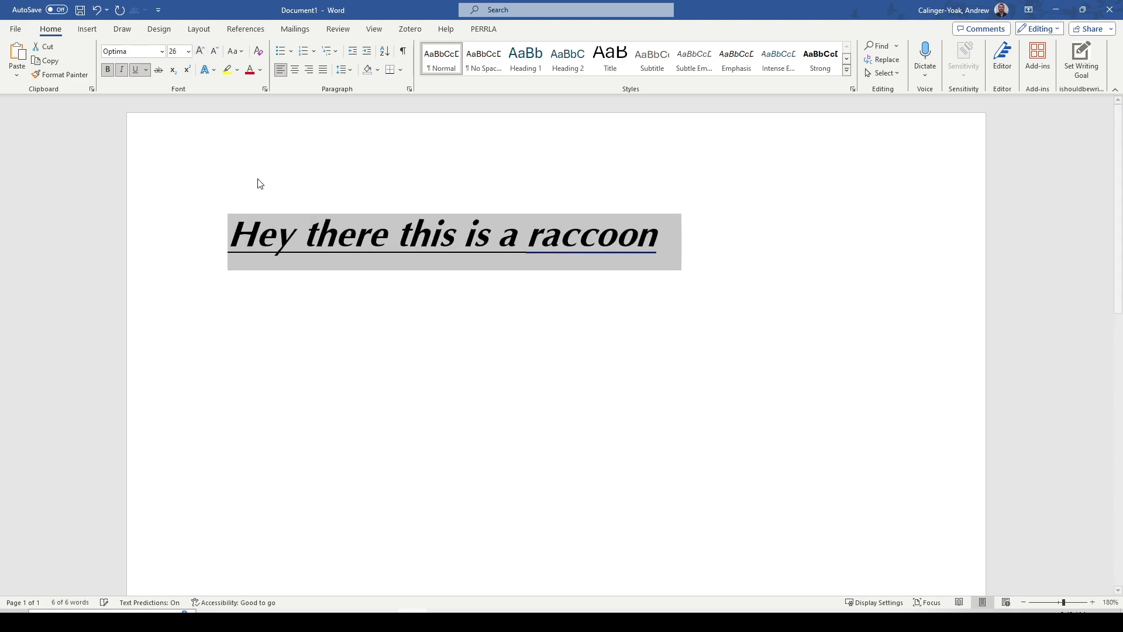
Deselect the sentence and close the Word document without saving it.
click(363, 406)
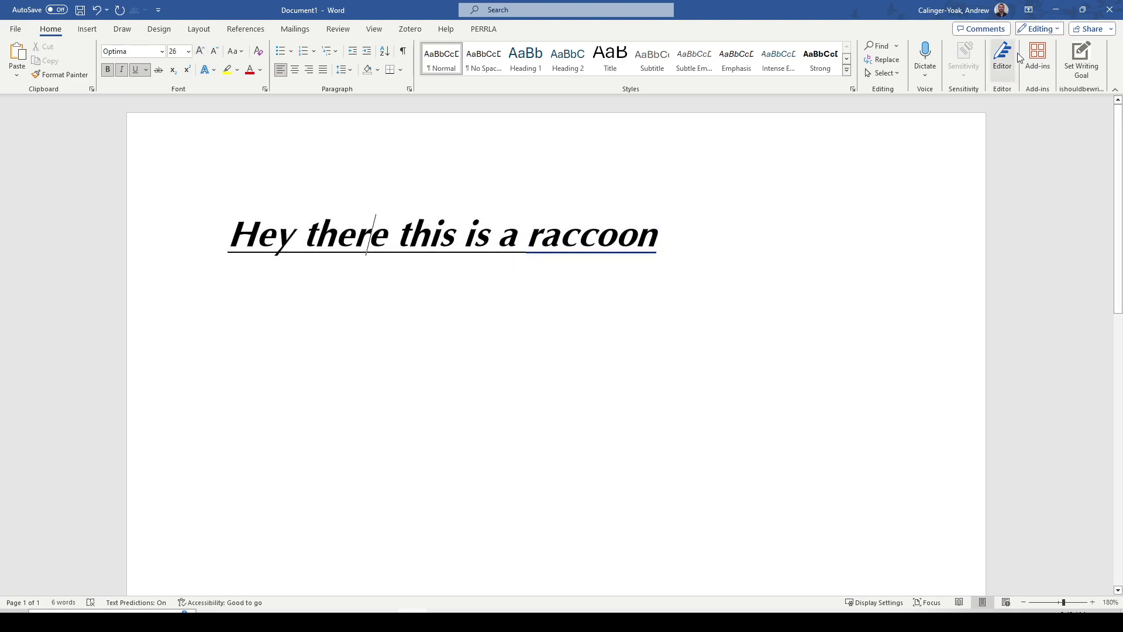
click(1110, 10)
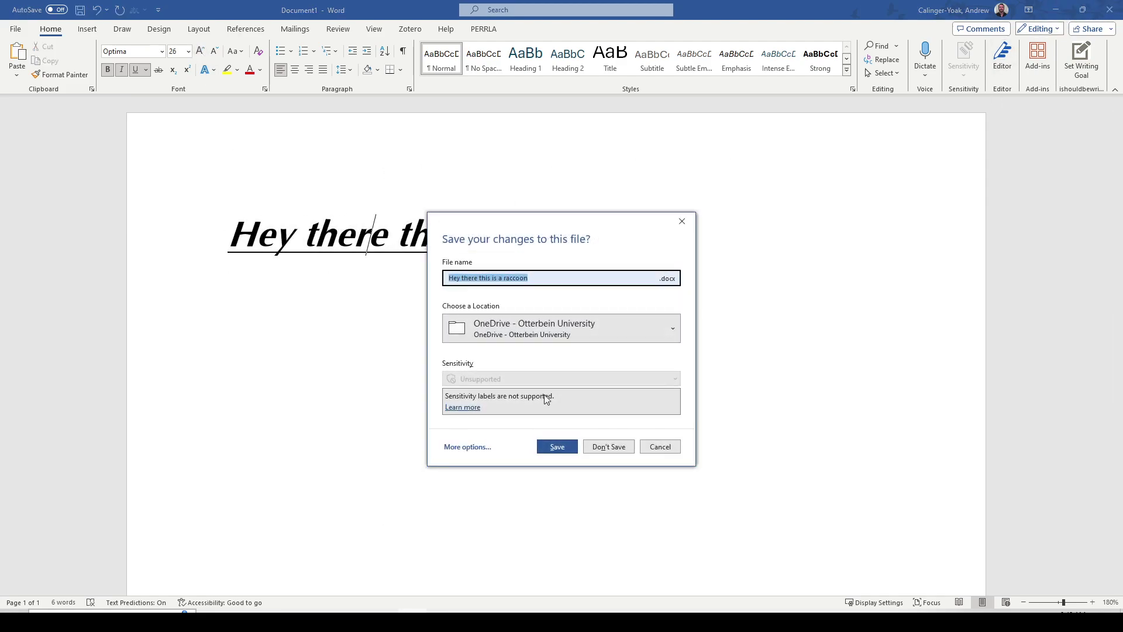
click(608, 447)
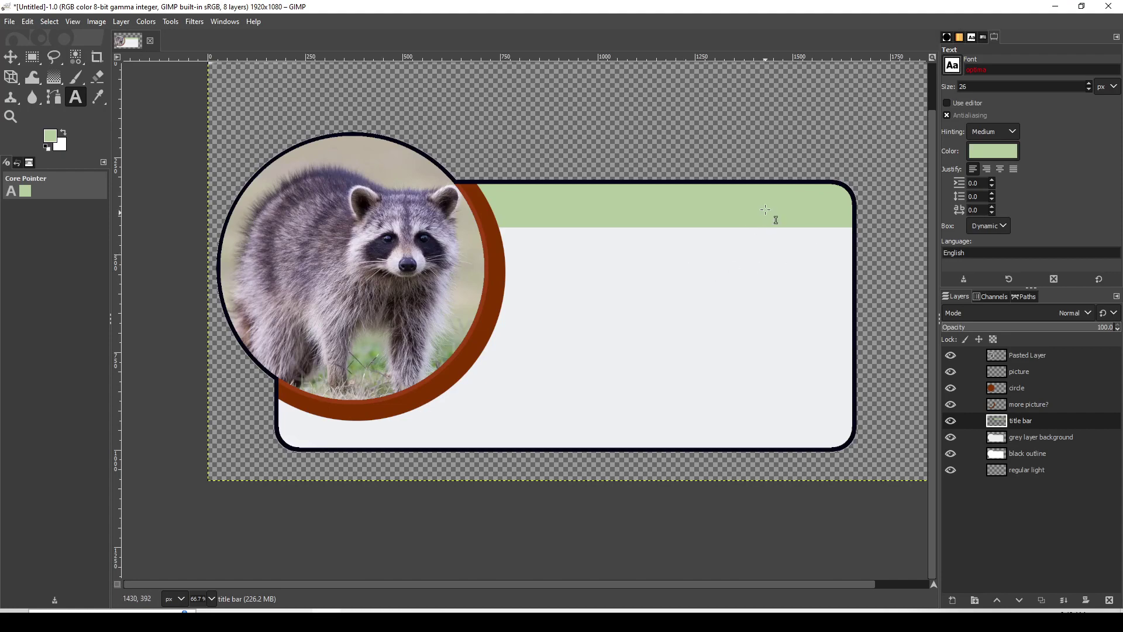
In GIMP, draw a wide text box over the green title bar beside the raccoon picture and leave it empty.
click(550, 169)
drag(505, 198, 810, 257)
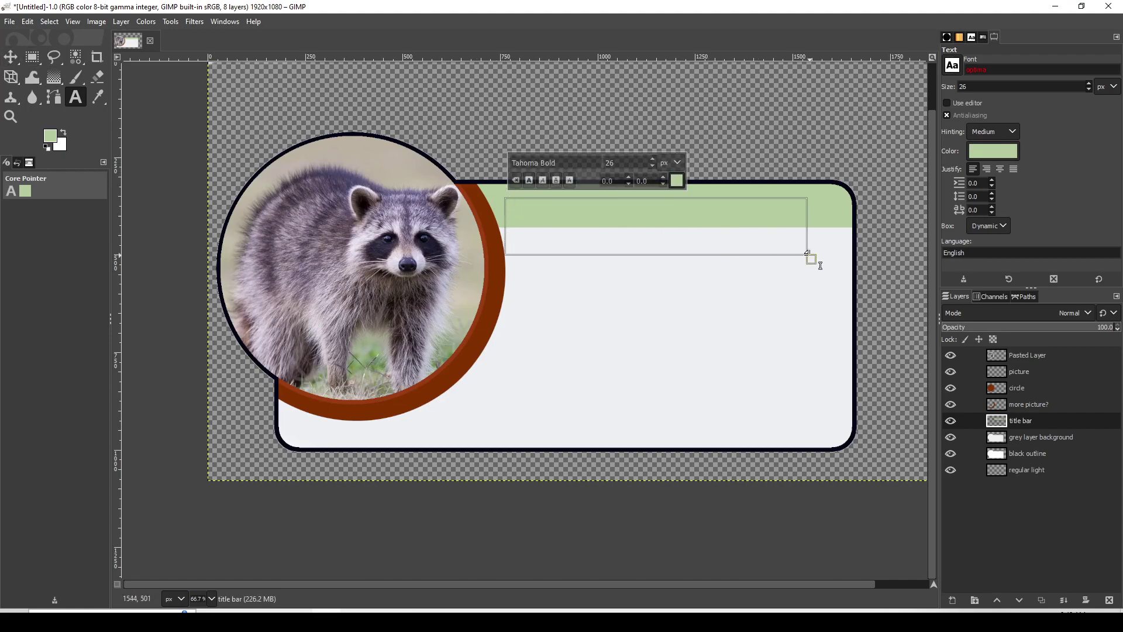
text(Ra)
key(BackSpace)
key(BackSpace)
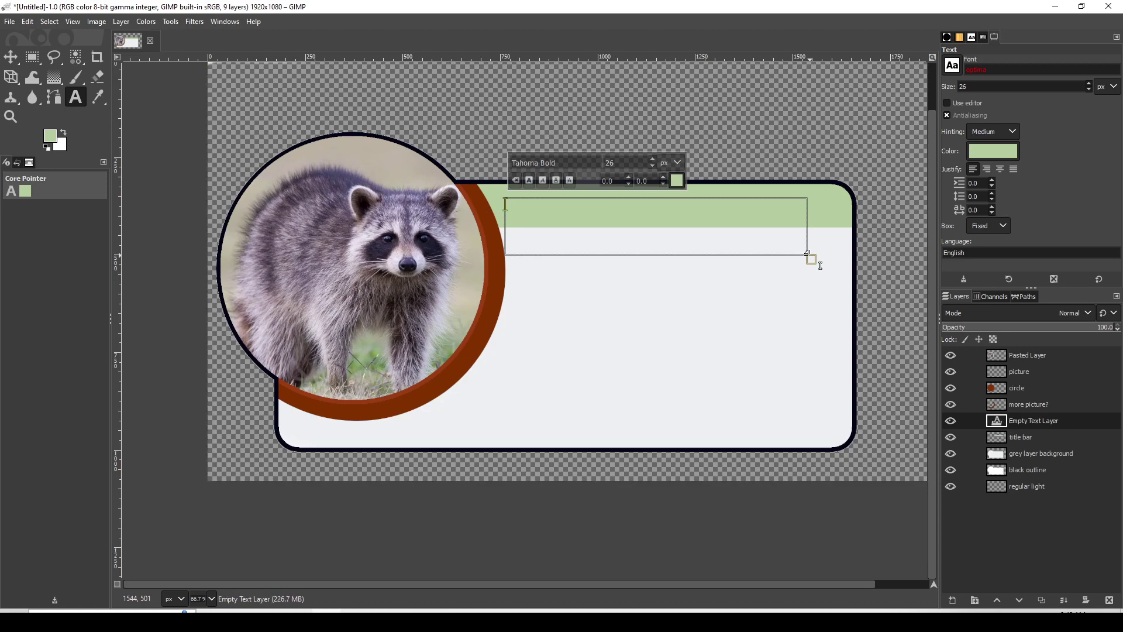
Set the new text box's text color to black and write "Procyon lotor" in it.
click(676, 181)
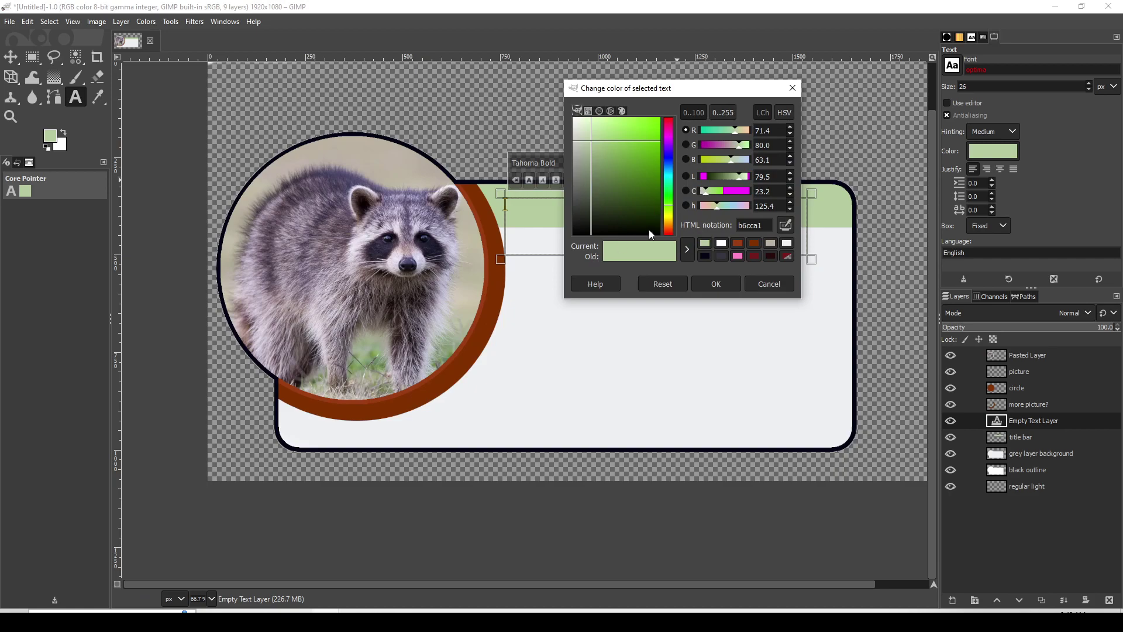
click(700, 279)
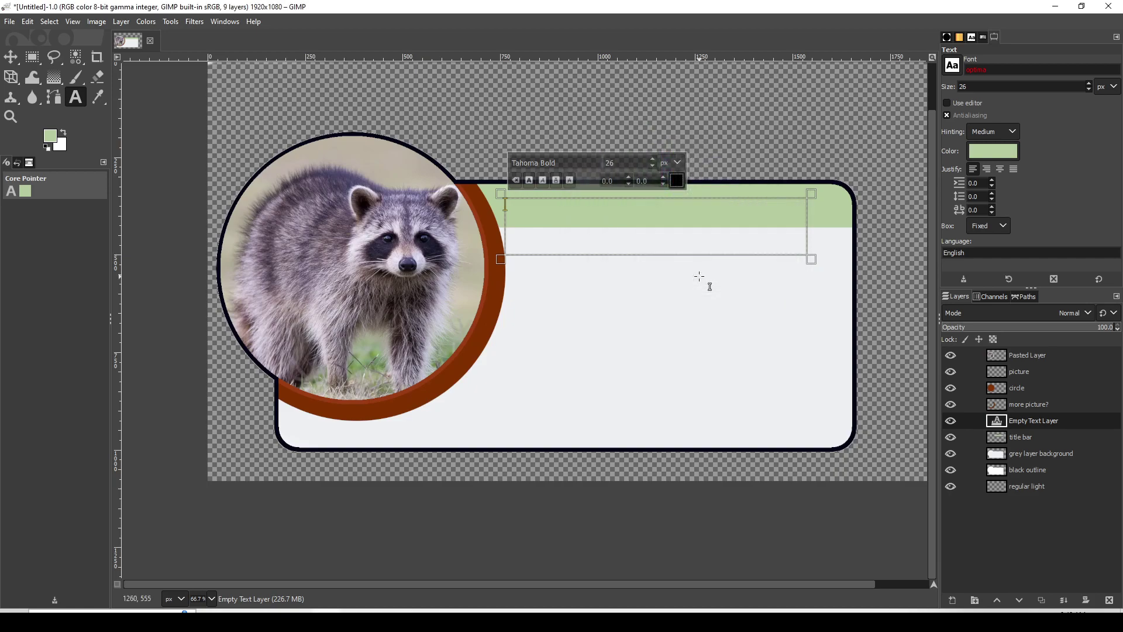
text(Procyo)
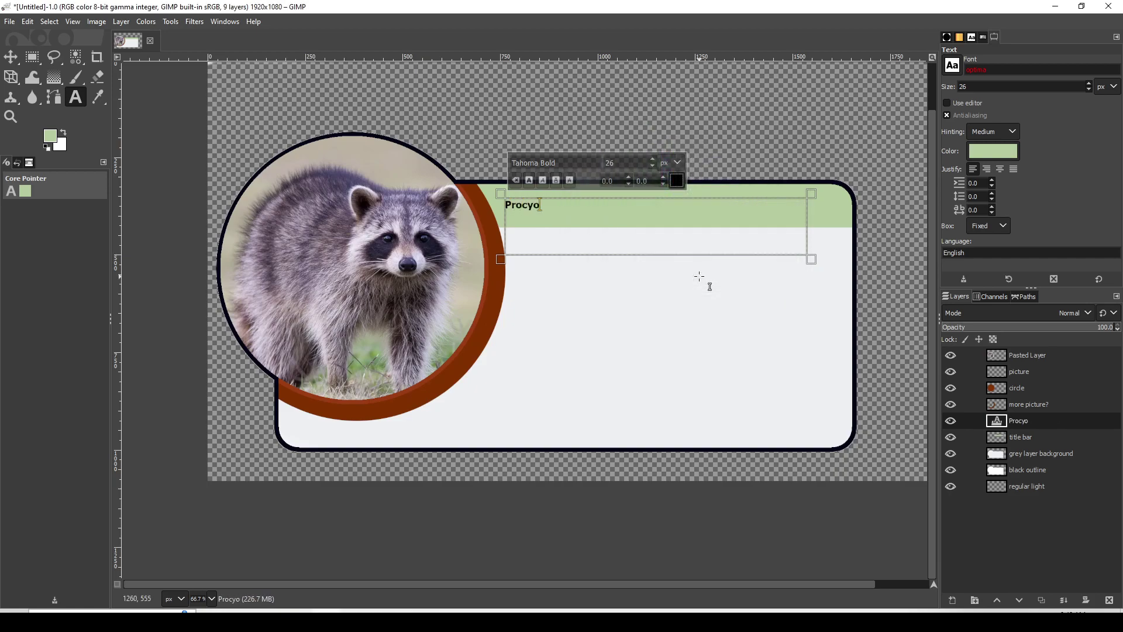
text(n lotor)
Select the whole "Procyon lotor" title and try to set its font to optima.
key(shift+Left)
key(shift+Left)
key(shift+Left)
key(shift+Left)
key(shift+Left)
key(shift+Left)
key(shift+Left)
key(shift+Left)
key(shift+Left)
key(shift+Left)
key(shift+Left)
key(shift+Left)
key(shift+Left)
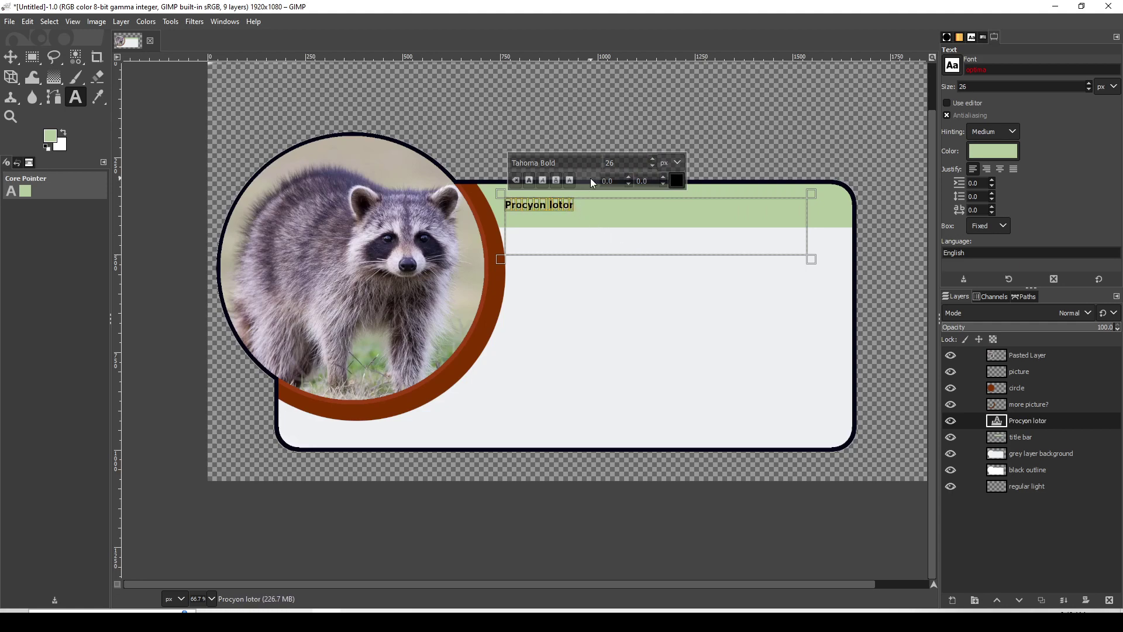
click(595, 162)
key(ctrl+shift+Left)
key(ctrl+shift+Left)
text(optima)
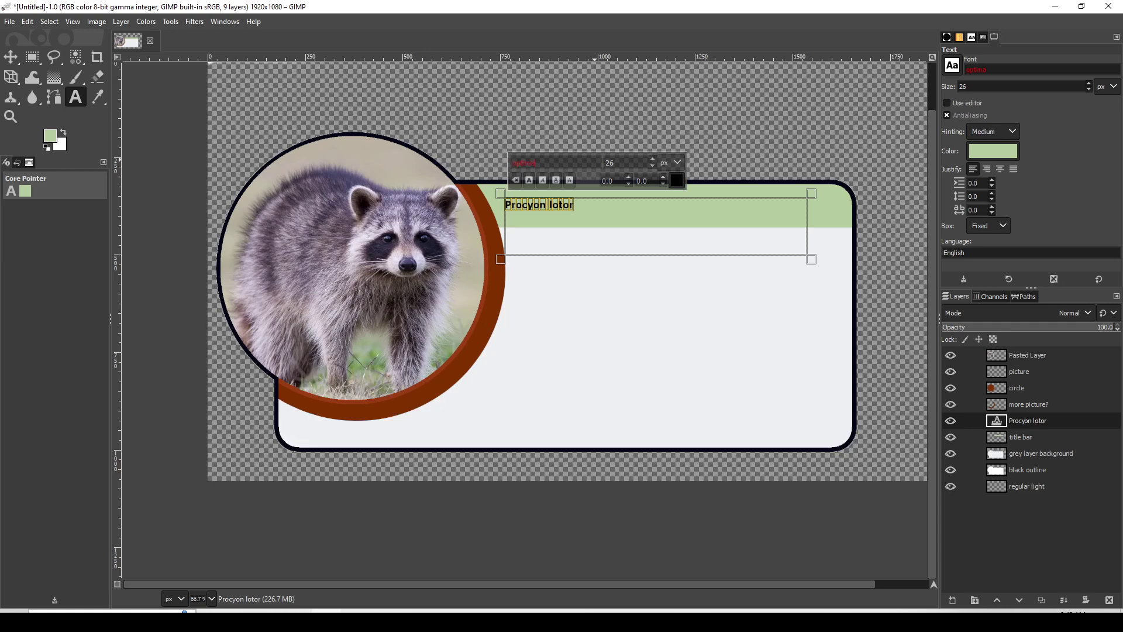